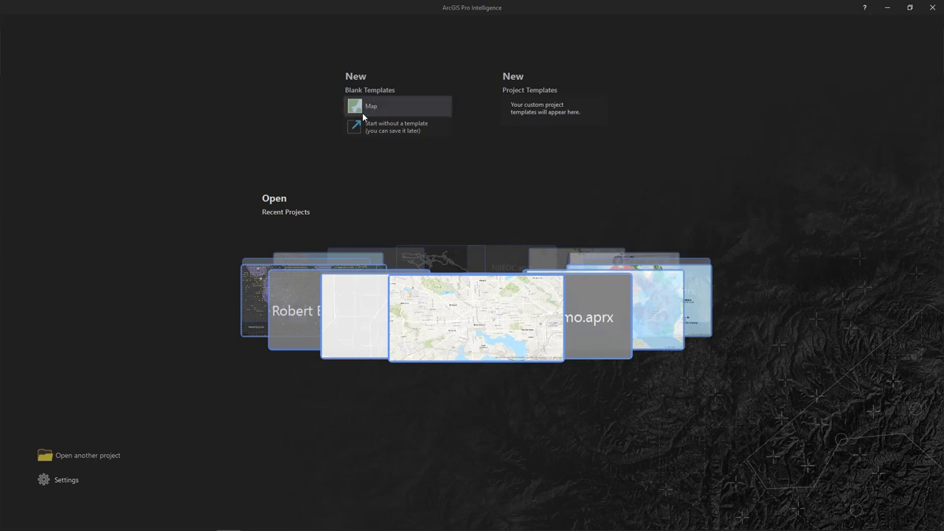
Rotate the dark Washington homicide-map project to the centre of Recent Projects.
click(248, 293)
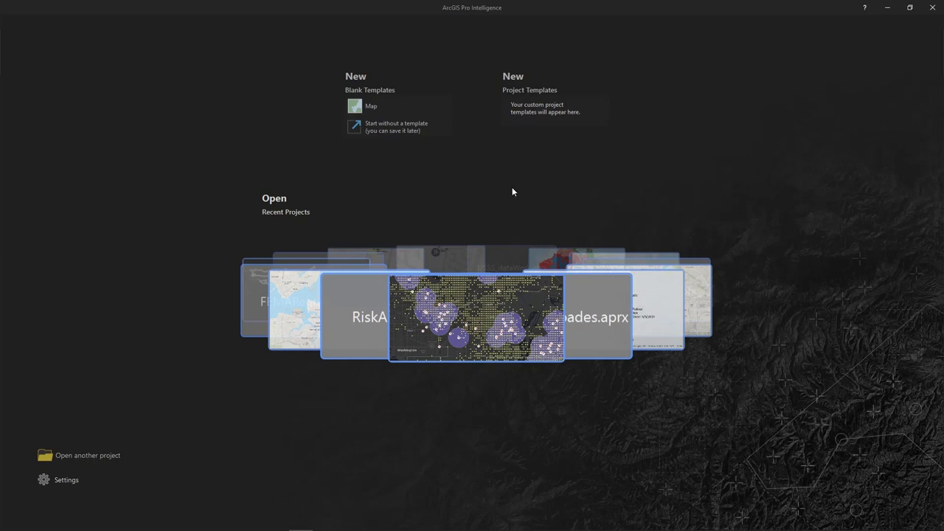
Open the IntroToArcGISProIntelligence_Video project and display its Link Chart 1 view.
click(476, 323)
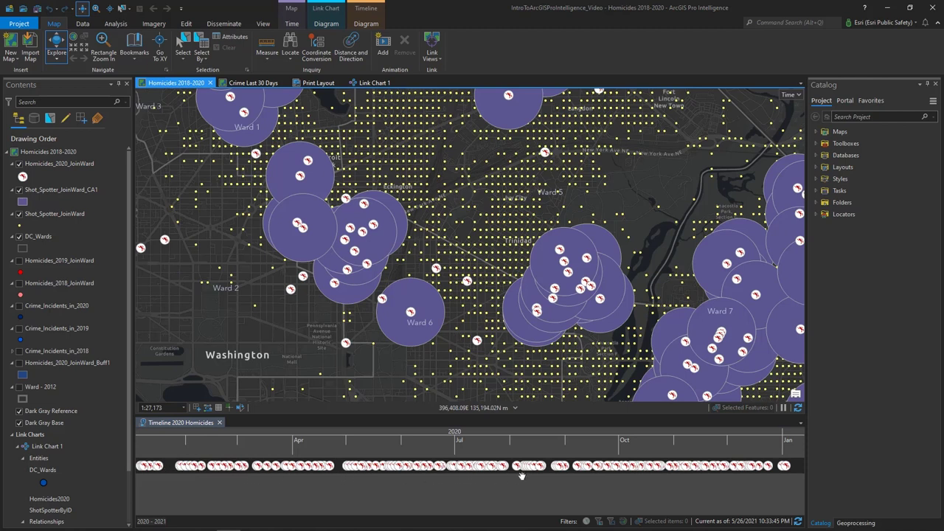
mouse_move(538, 468)
click(379, 86)
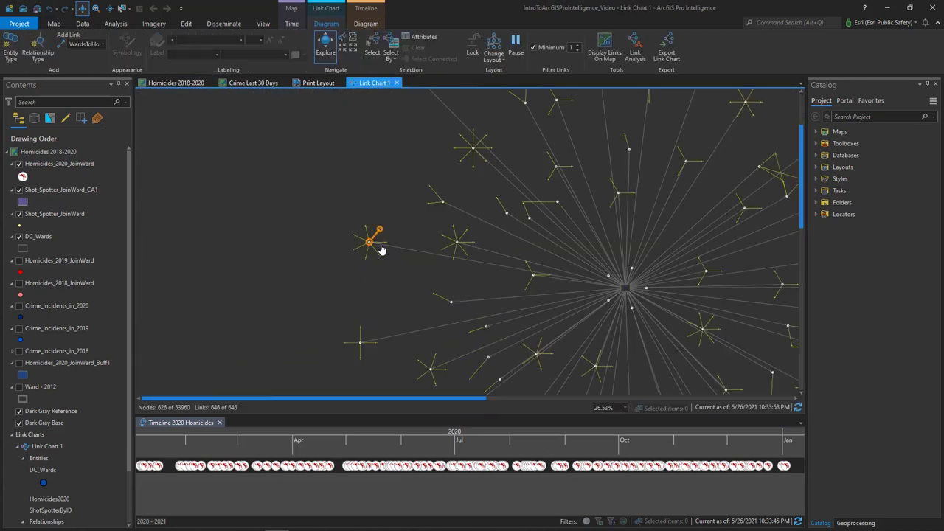
Zoom into the link chart's ward and homicide nodes.
scroll(364, 278, up, 2)
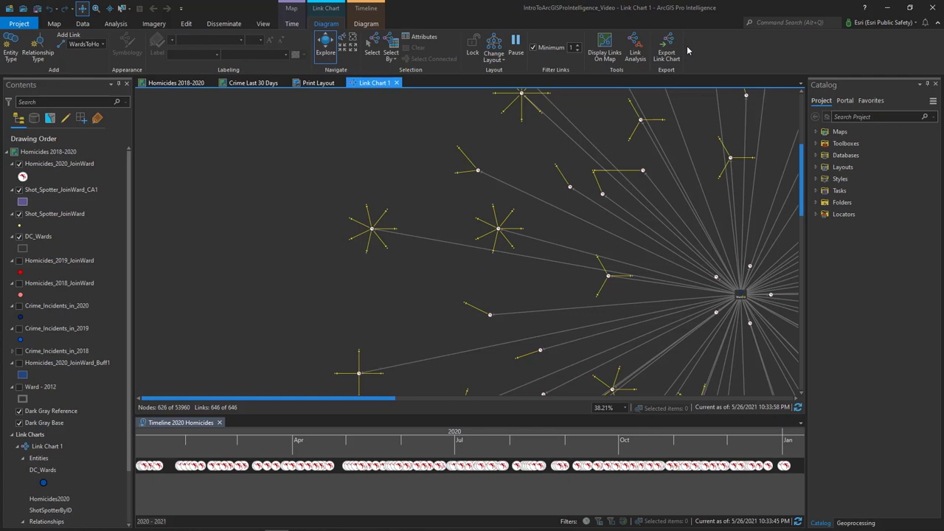
On the Homicides 2018-2020 map, move Shot_Spotter_JoinWard above Shot_Spotter_JoinWard_CA1 in Contents.
click(183, 83)
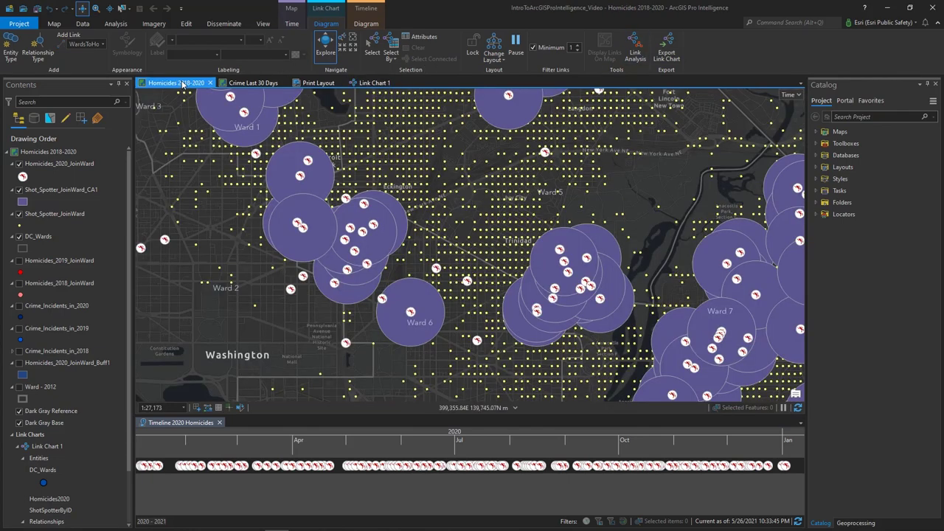
click(76, 86)
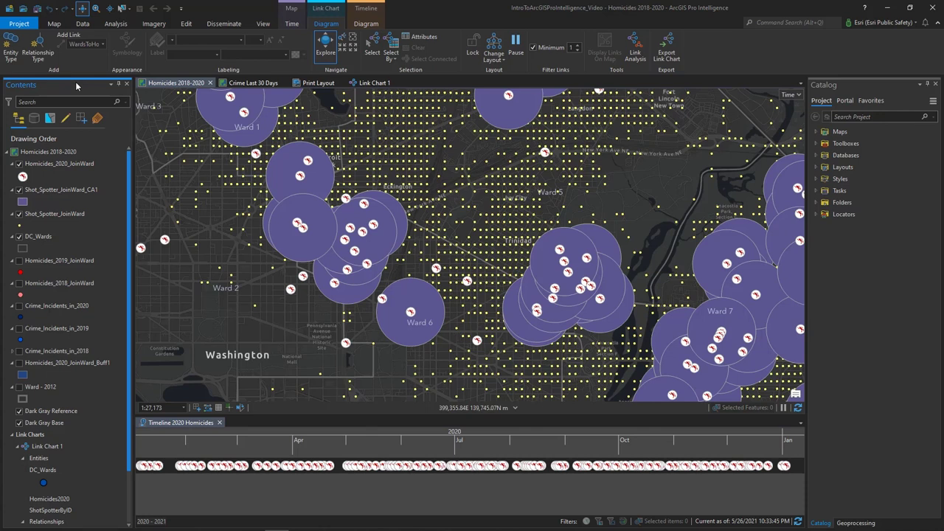
click(73, 167)
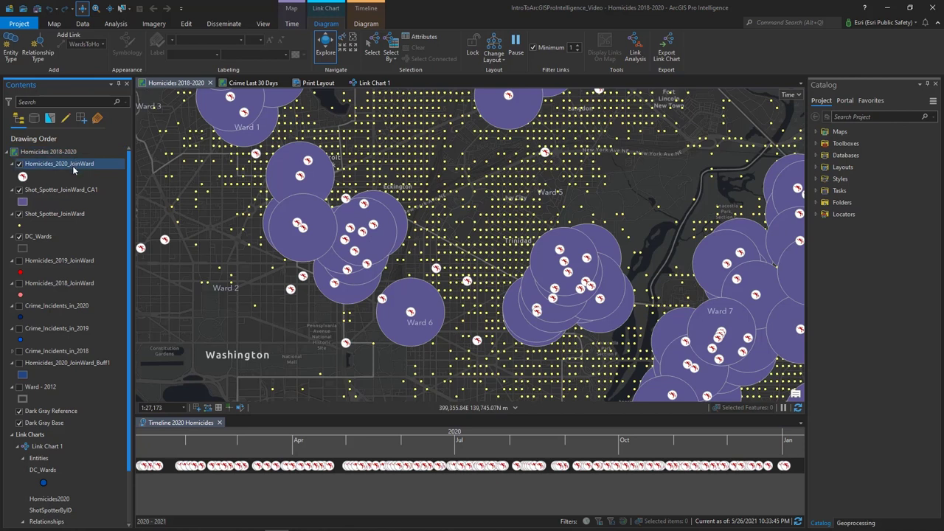
click(72, 213)
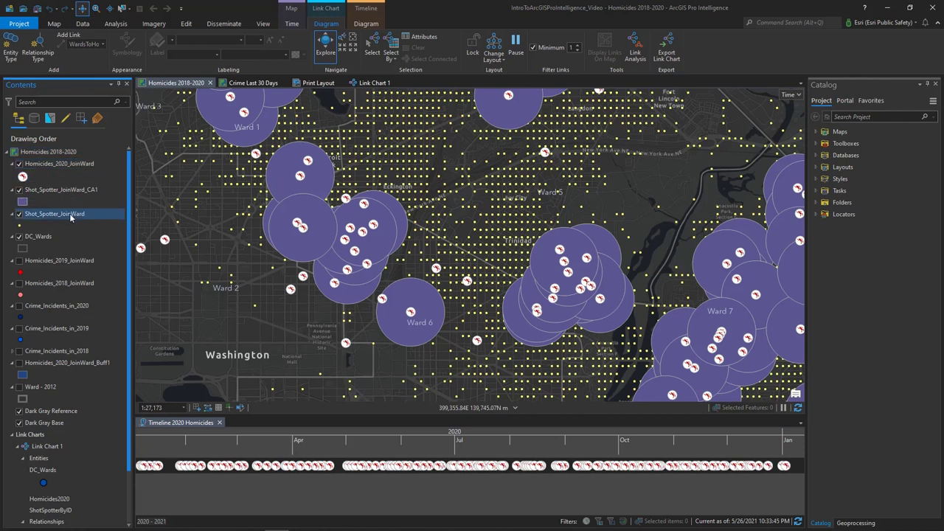
drag(75, 198, 78, 193)
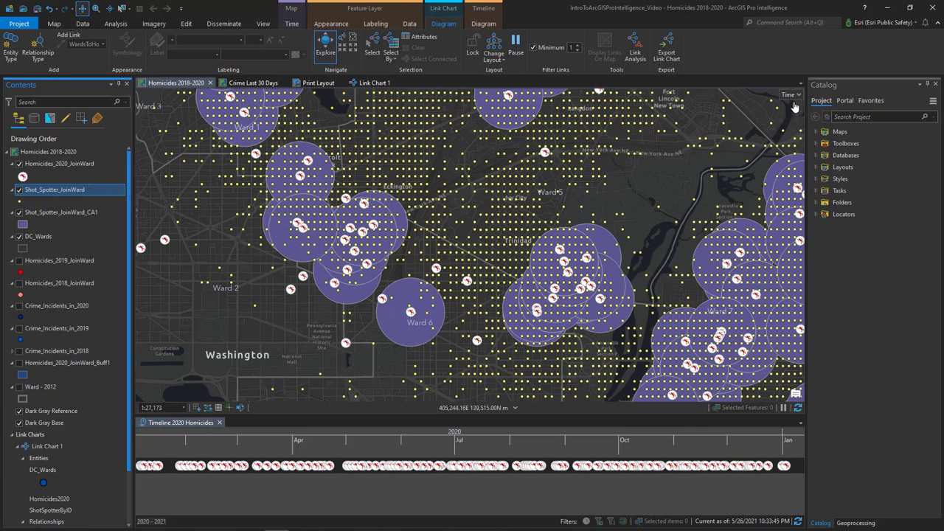
click(847, 90)
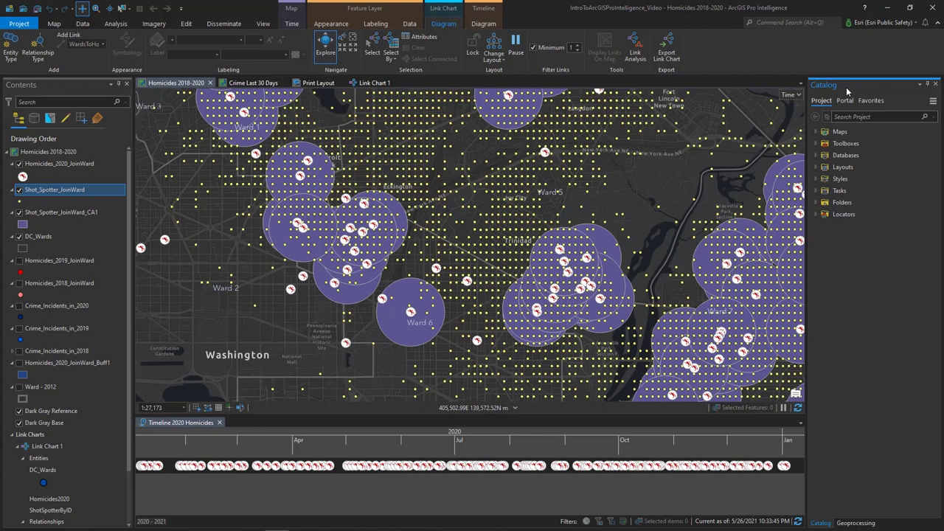
In Catalog, expand the project's Maps, Toolboxes and Databases entries.
click(815, 132)
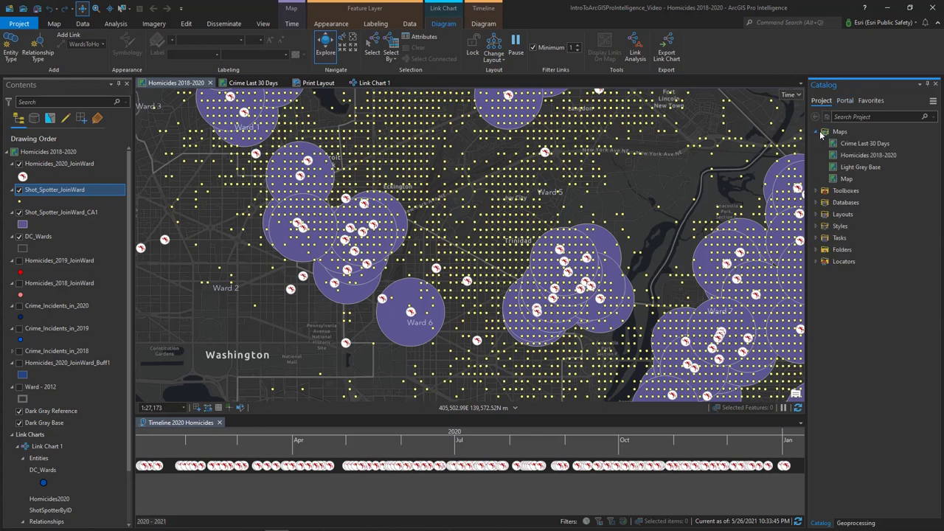
click(821, 134)
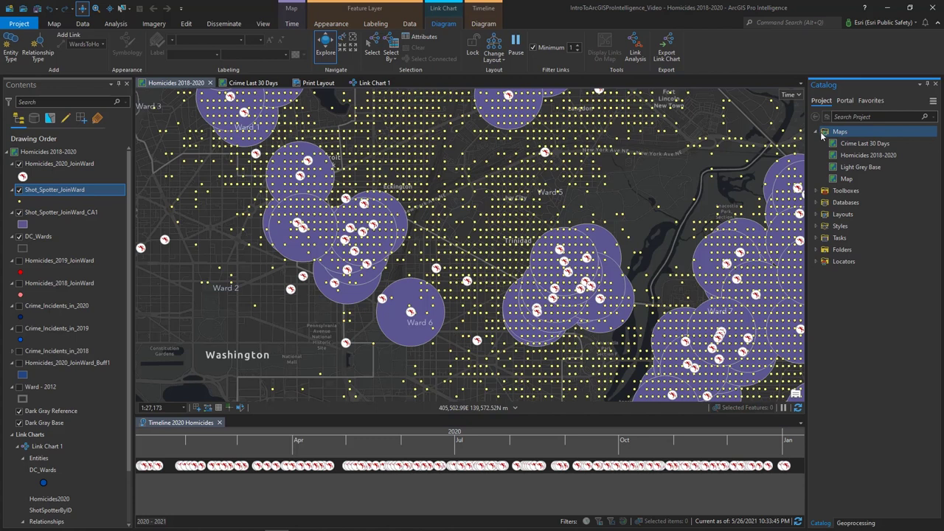
click(816, 191)
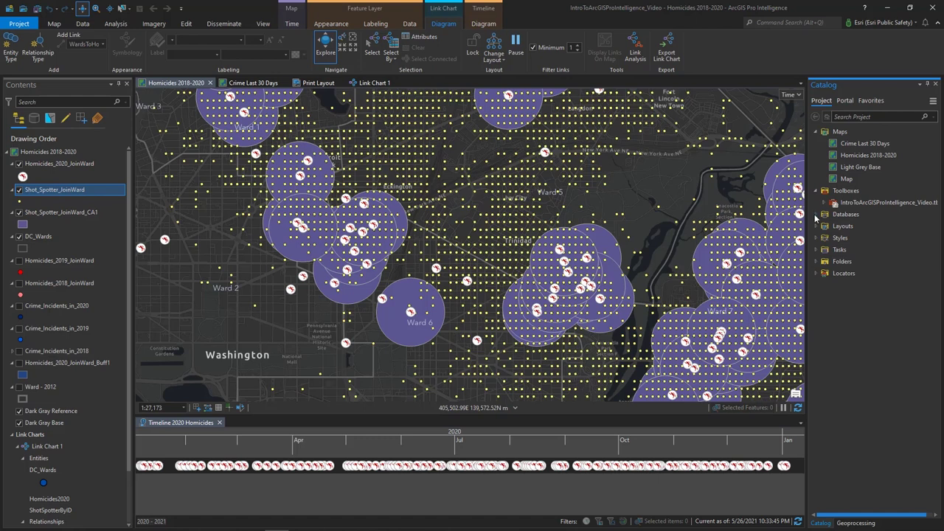
click(815, 215)
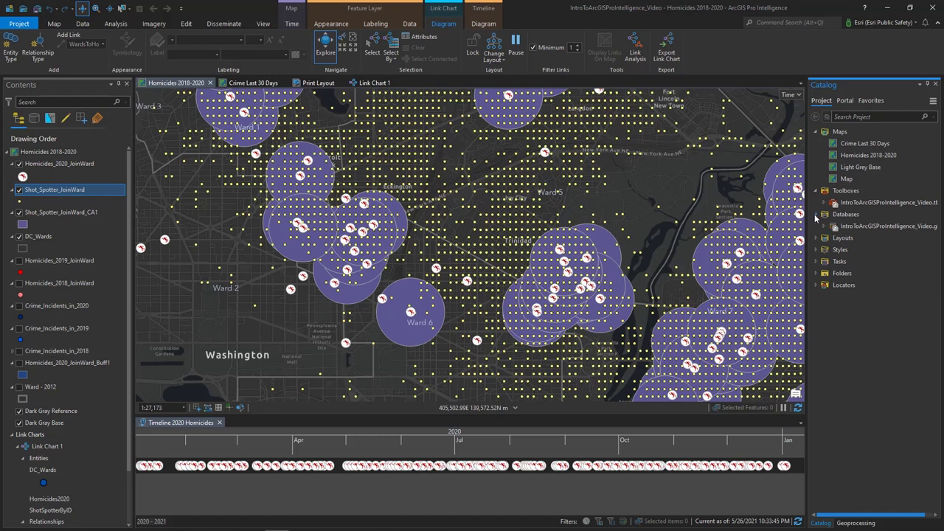
Expand Folders and the IntroToArcGISProIntelligence_Video folder, briefly previewing Intel and ProIntel_TrainingVideos.
click(816, 274)
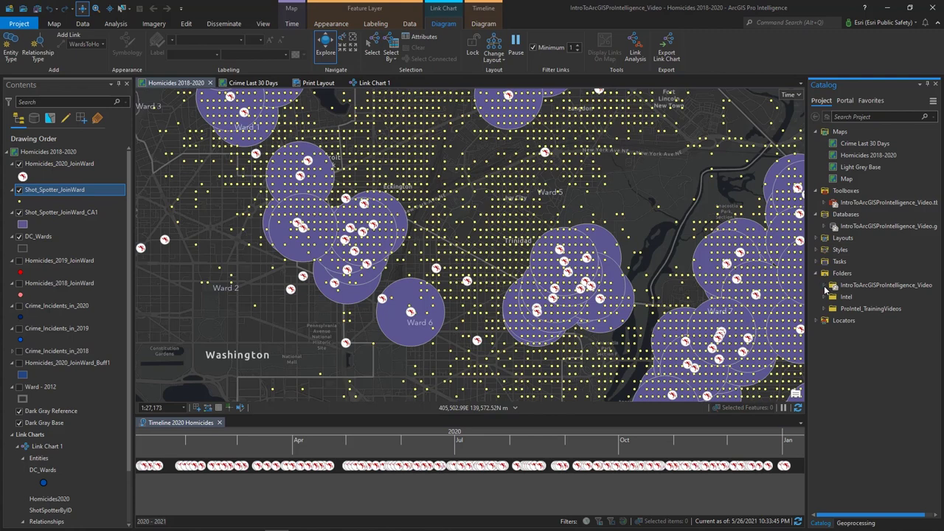
click(825, 287)
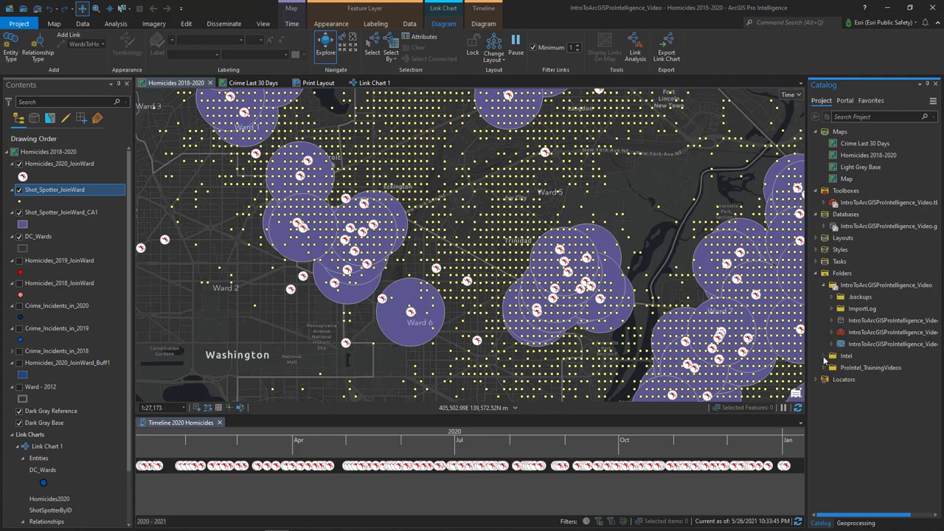
click(824, 356)
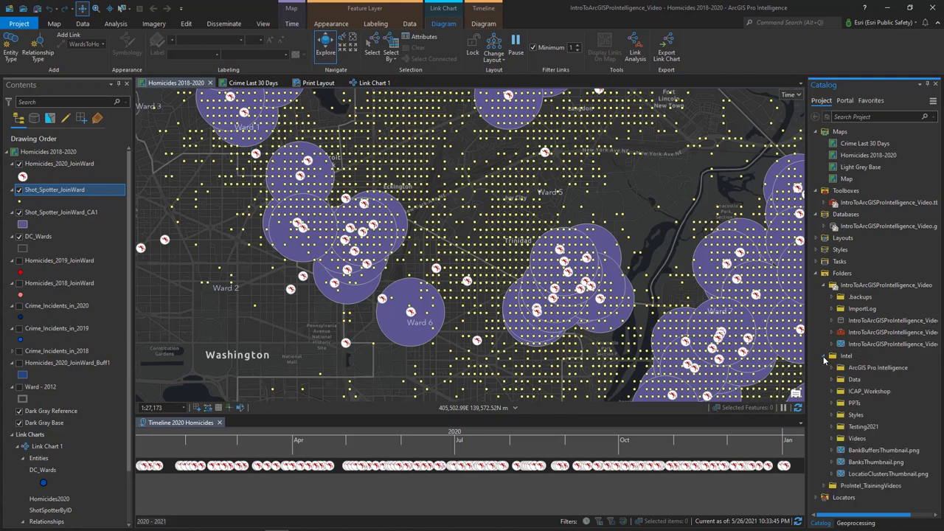
click(824, 358)
click(824, 368)
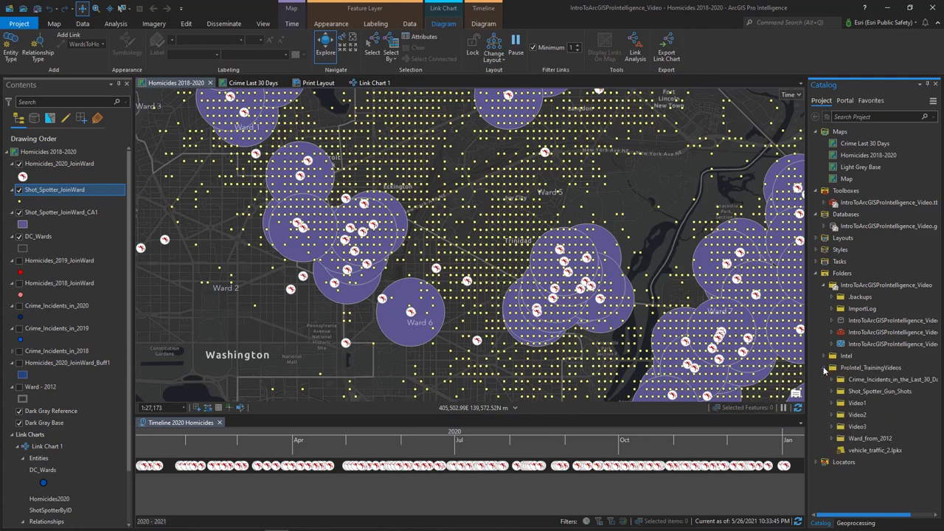
click(824, 368)
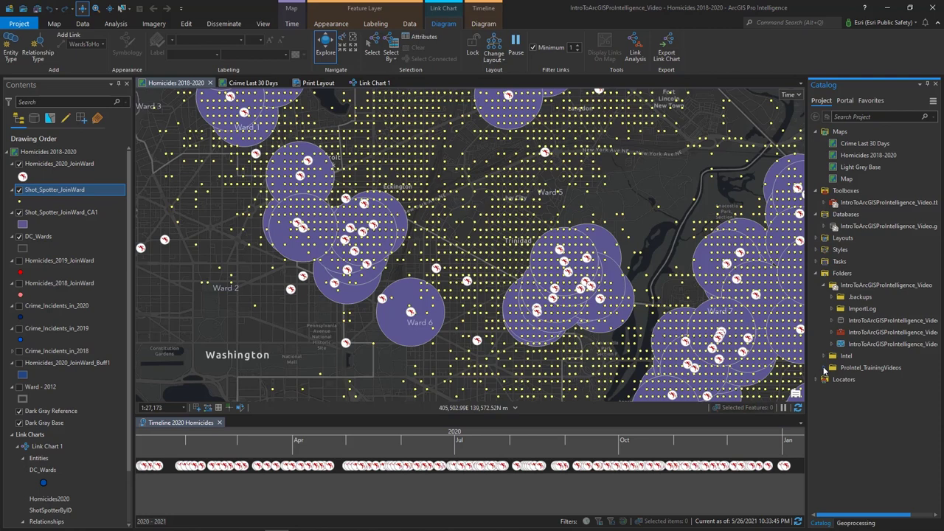
In Catalog's Portal tab, browse My Content, My Groups, Living Atlas, then ArcGIS Online.
click(849, 101)
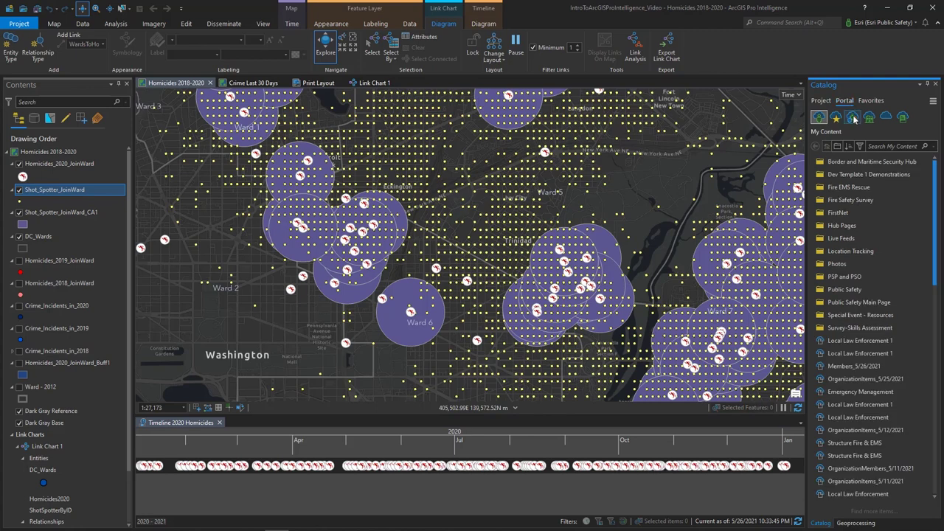
click(853, 118)
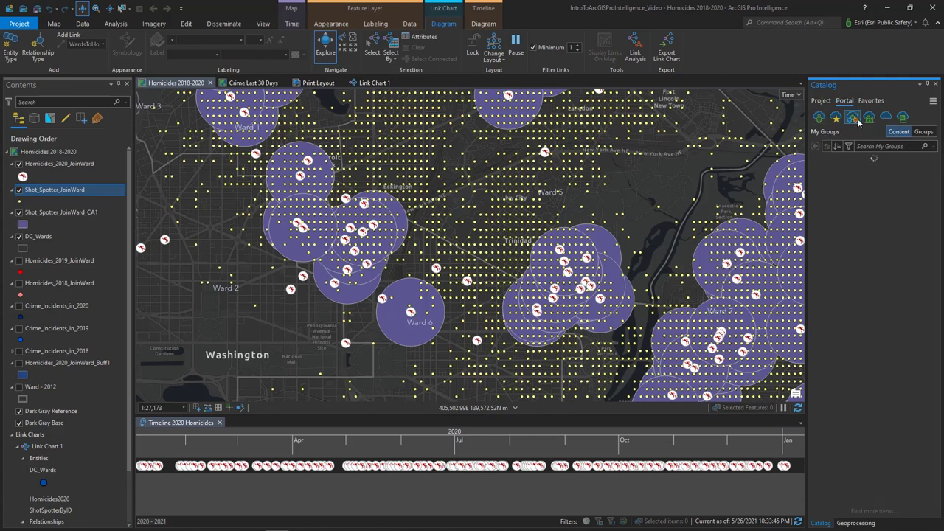
click(905, 119)
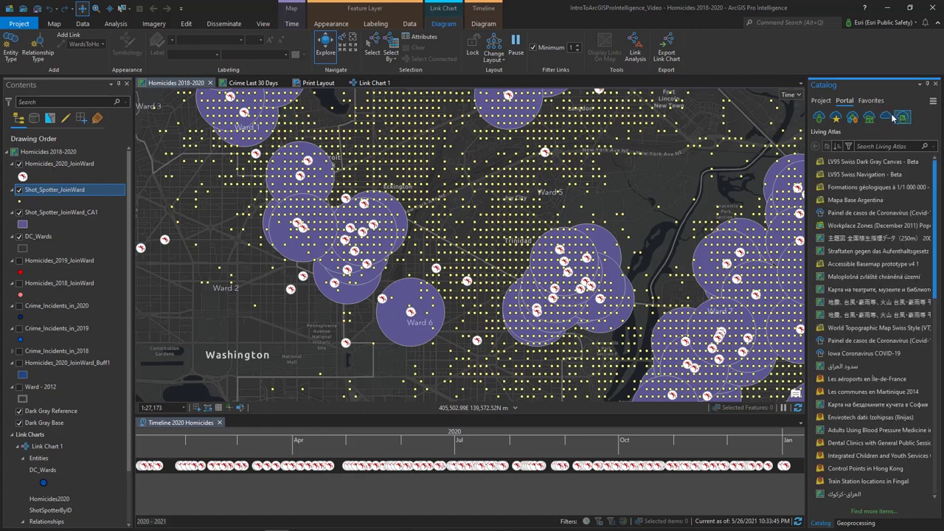
click(886, 118)
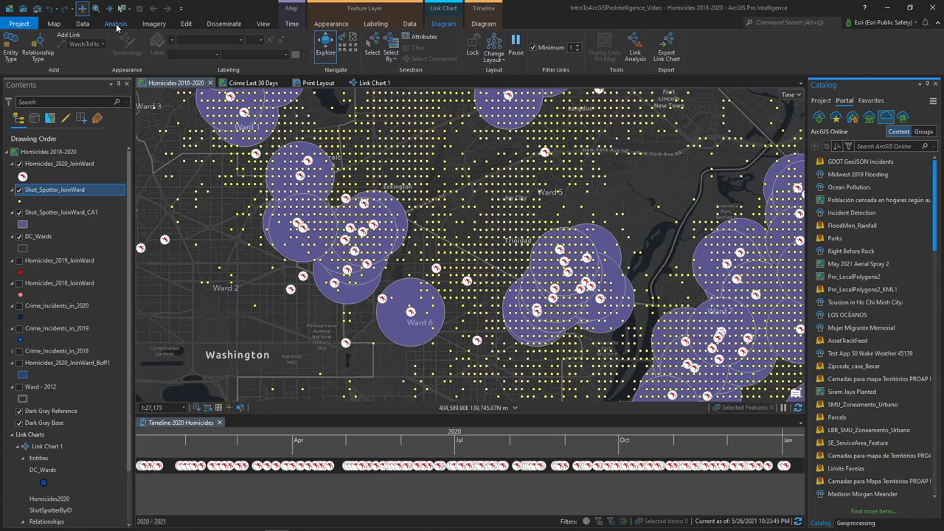
click(116, 23)
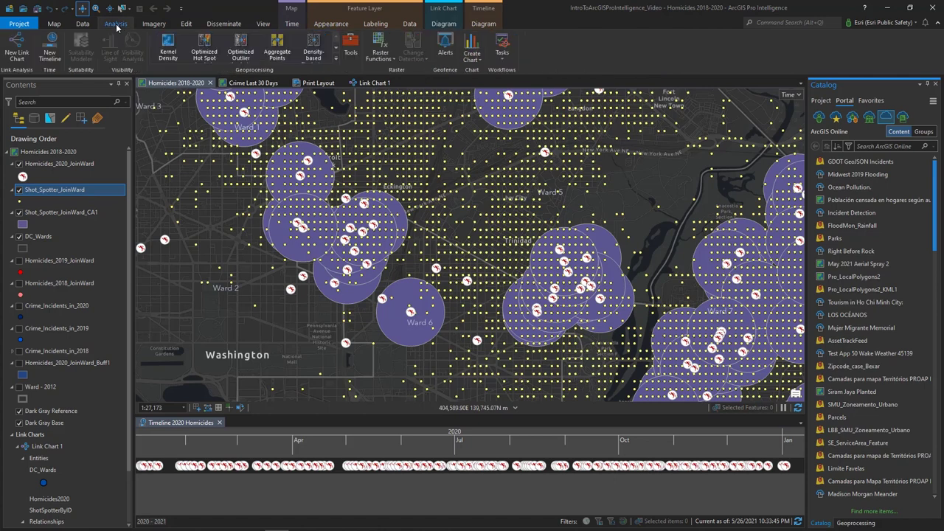
Open Geoprocessing from Analysis Tools, select Buffer, and auto-hide the pane.
click(351, 47)
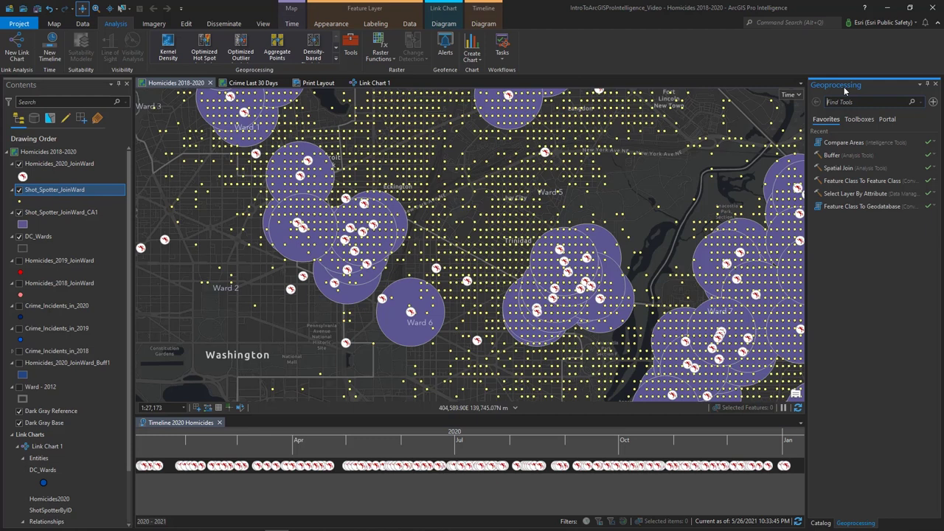
click(843, 157)
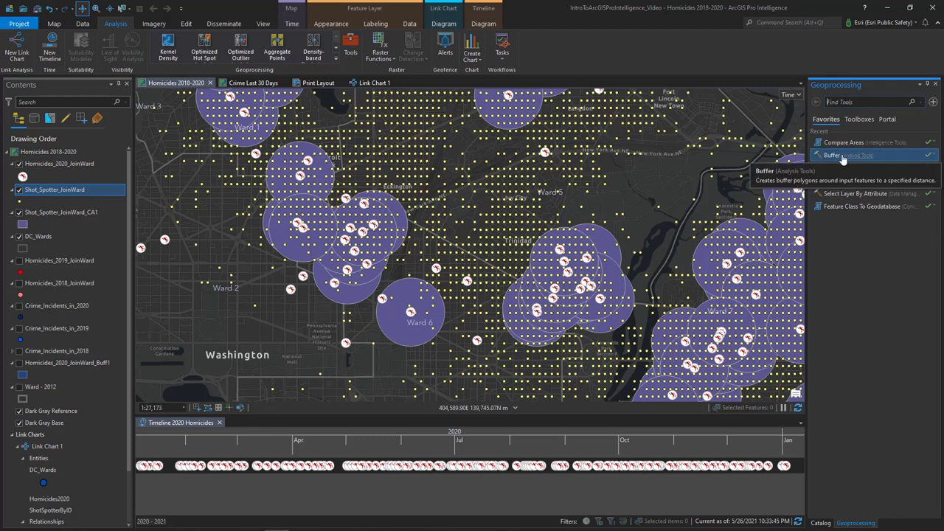
click(928, 86)
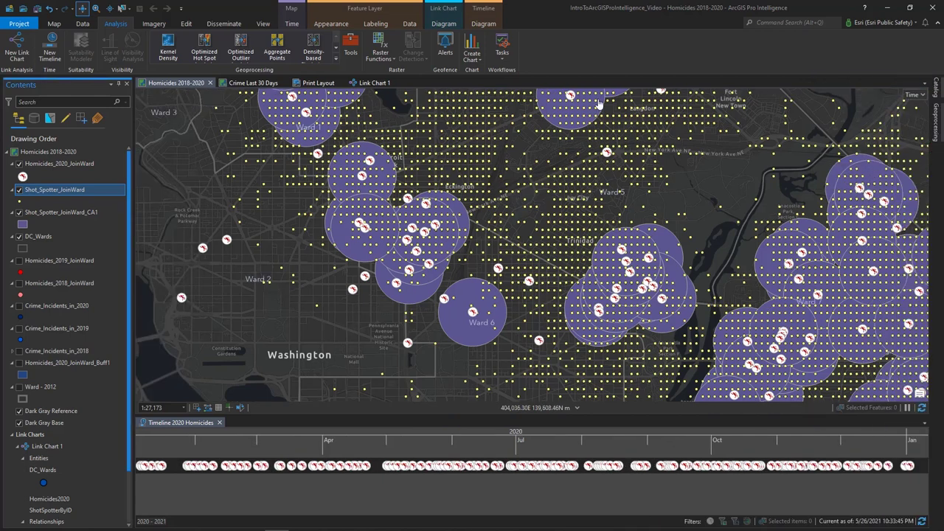
Auto-hide the Contents pane and pin the Catalog pane back beside the map.
click(118, 85)
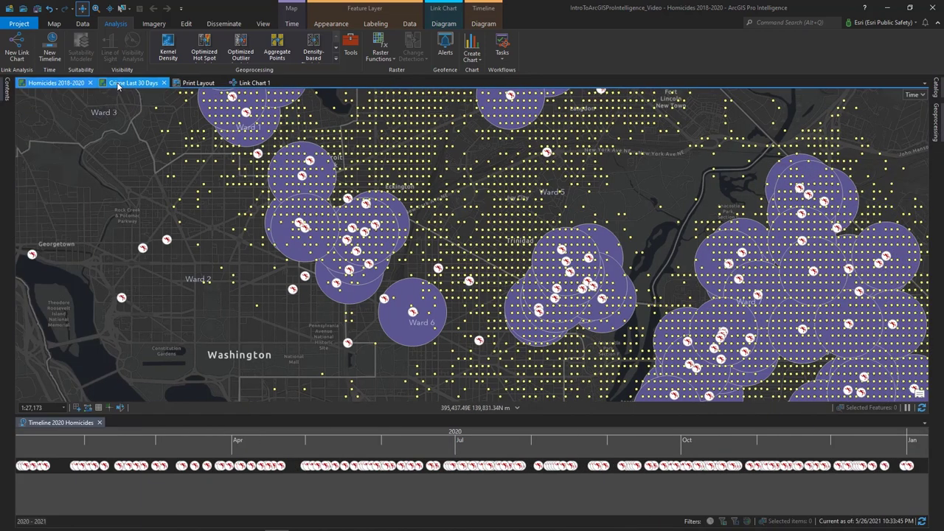
click(938, 87)
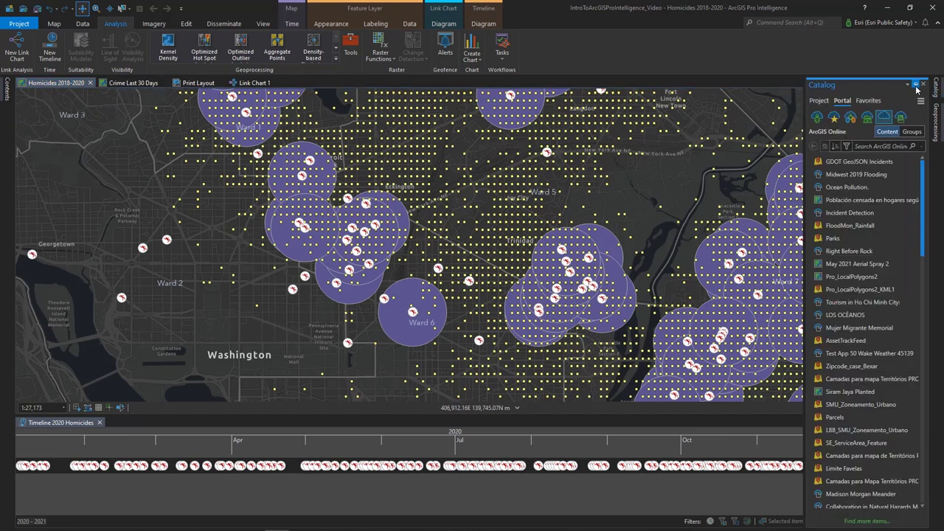
click(916, 84)
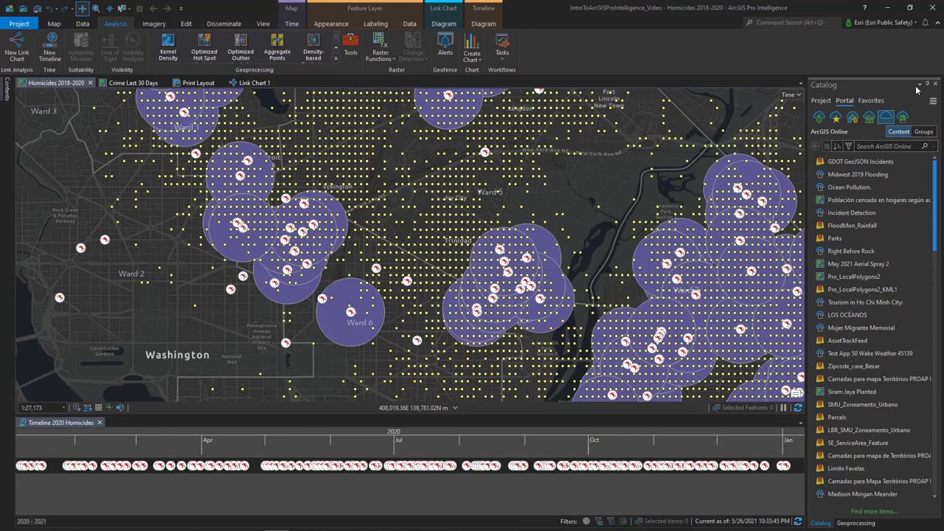